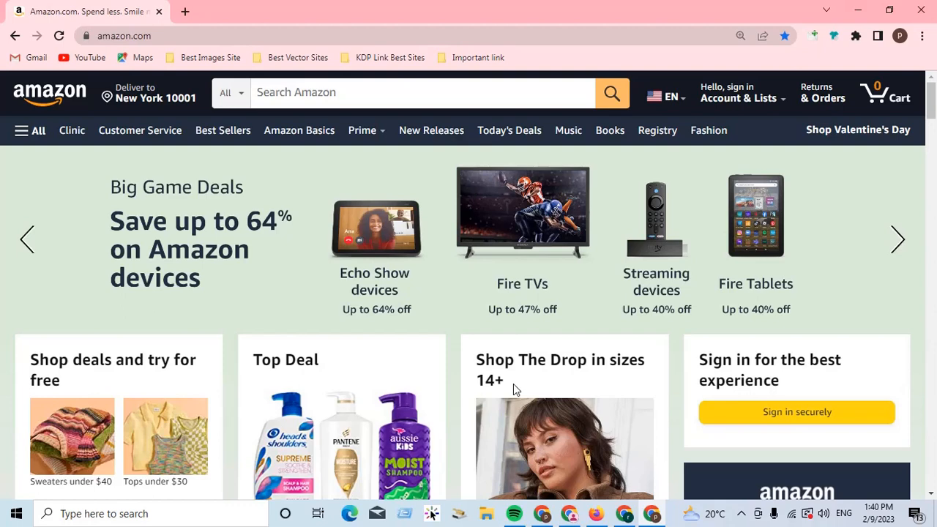
Step: Open Word from the installed applications and create a blank document
{"action": "left_click", "coordinate": [16, 514]}
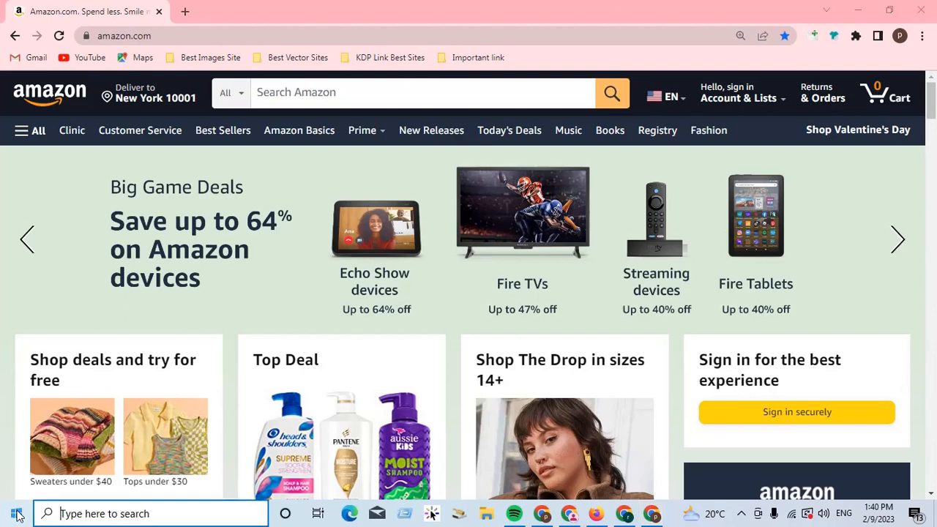
{"action": "scroll", "coordinate": [101, 441], "scroll_direction": "down", "scroll_amount": 12}
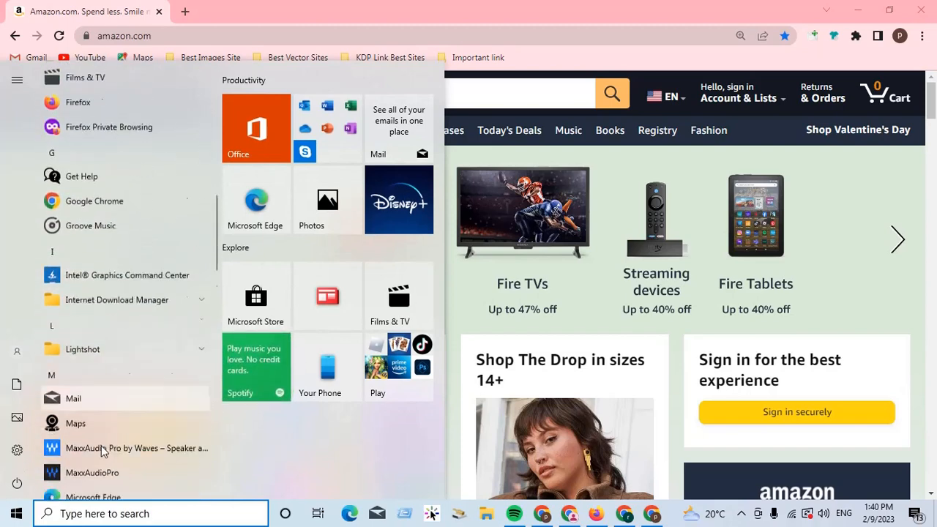
{"action": "scroll", "coordinate": [101, 450], "scroll_direction": "down", "scroll_amount": 15}
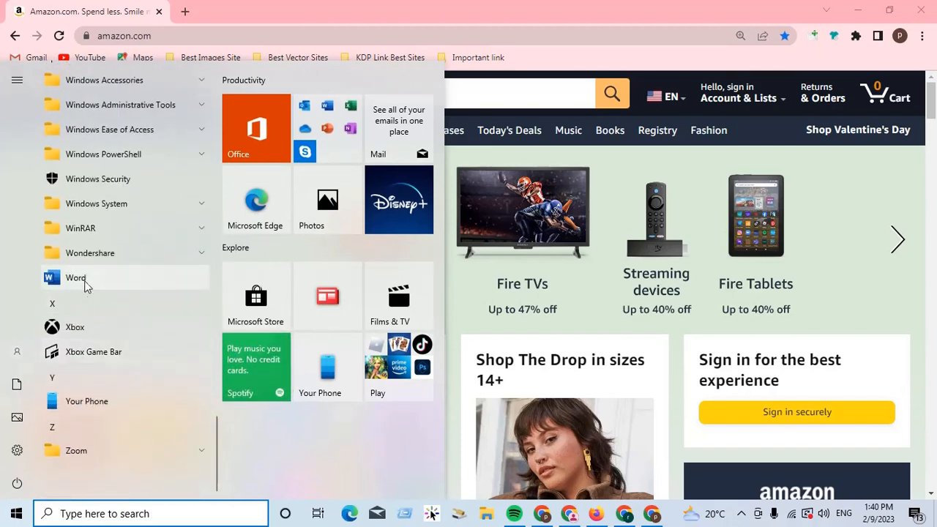
{"action": "left_click", "coordinate": [76, 278]}
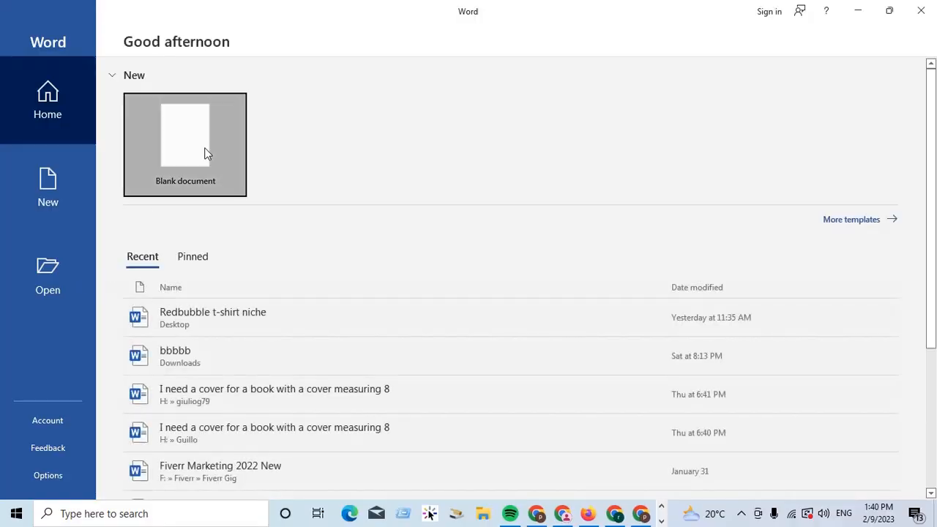
{"action": "left_click", "coordinate": [205, 154]}
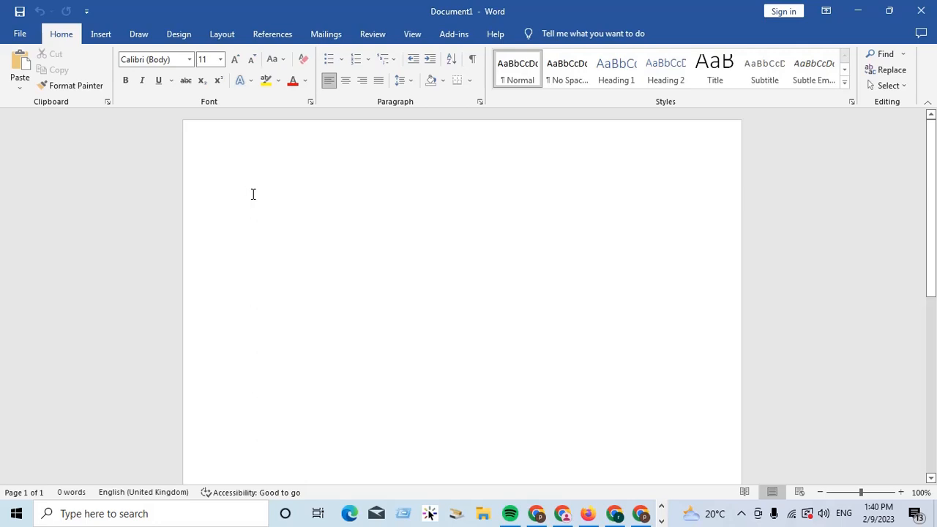
Step: Enter the heading "March 1 Event" and list "Baby sleep day" on the line below it
{"action": "type", "text": "Ma"}
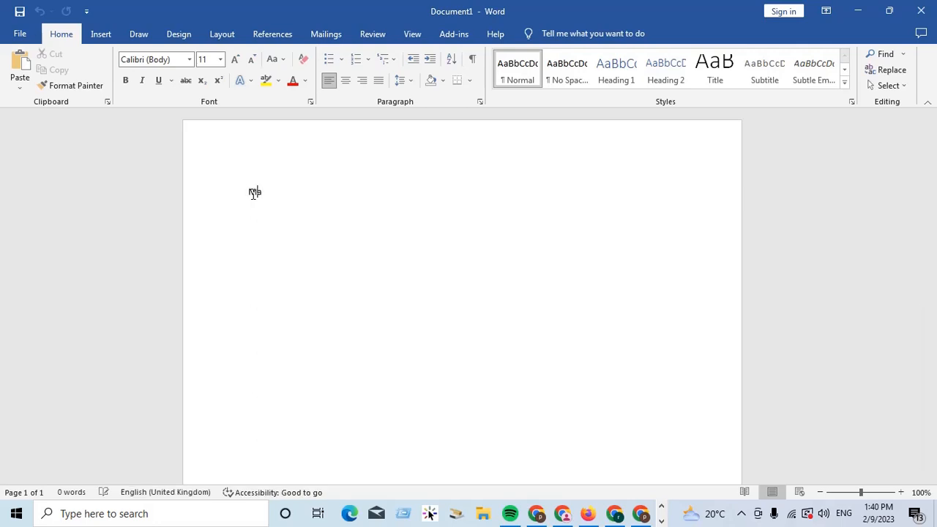
{"action": "type", "text": "rch 1 Event"}
{"action": "key", "text": "Return"}
{"action": "type", "text": "Baby "}
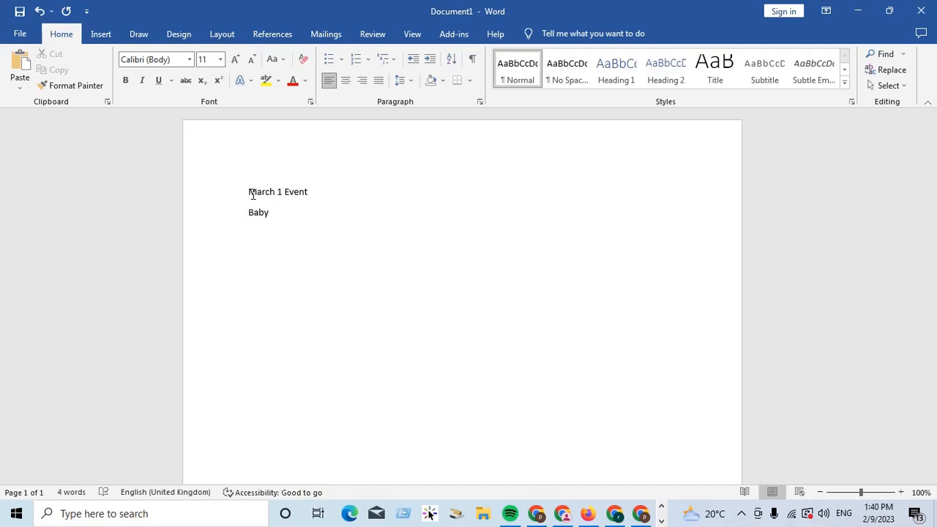
{"action": "type", "text": "sleep day"}
{"action": "key", "text": "Return"}
Step: Add the line "Endometriosis Awareness day" below "Baby sleep day", correcting the spelling of "Awareness"
{"action": "type", "text": "Endometrio"}
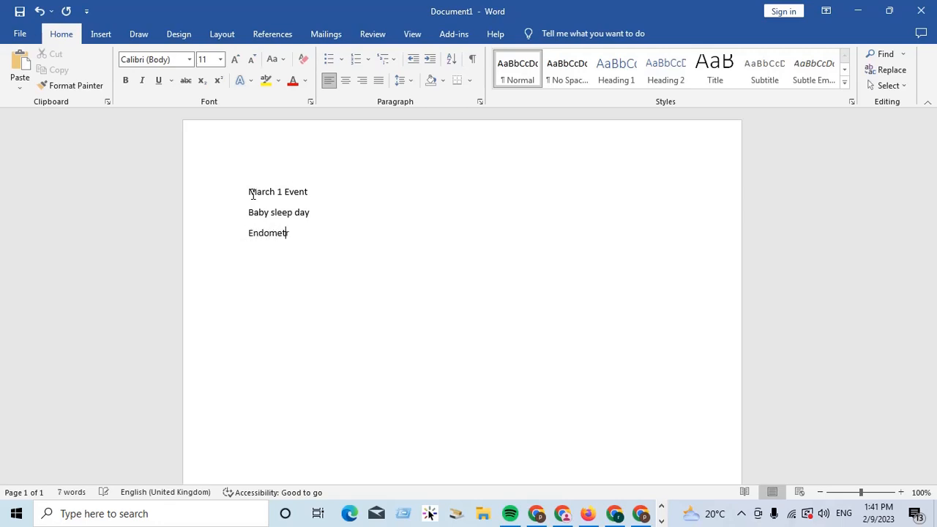
{"action": "type", "text": "sis Awarness day"}
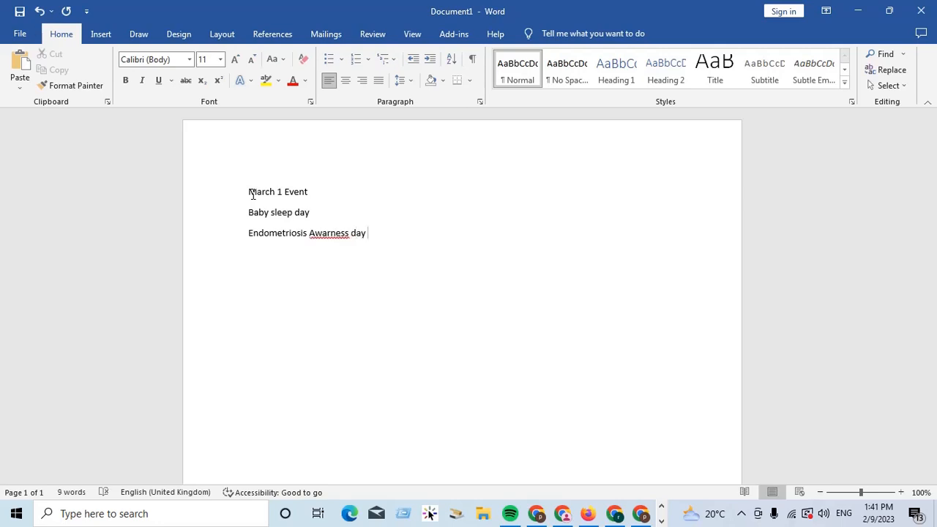
{"action": "key", "text": "Return"}
{"action": "left_click", "coordinate": [331, 232]}
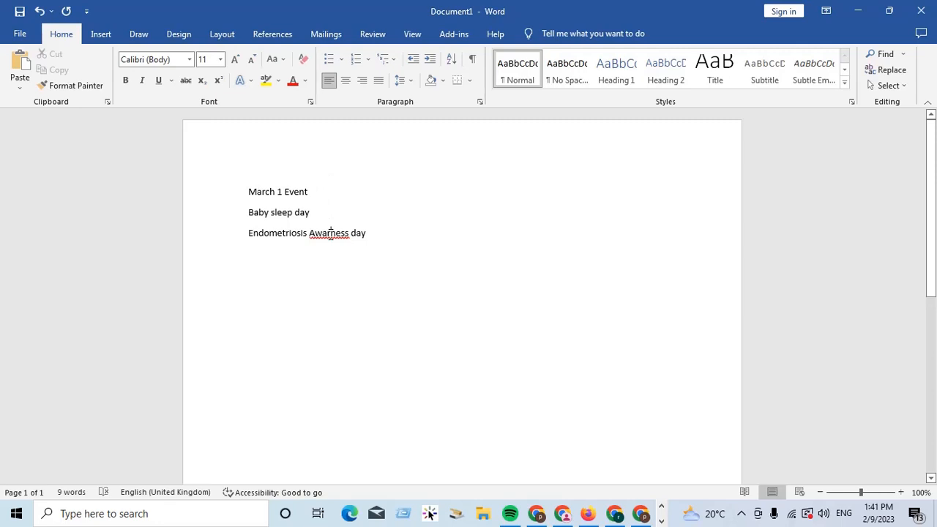
{"action": "type", "text": "e"}
{"action": "left_click", "coordinate": [385, 231]}
{"action": "key", "text": "Down"}
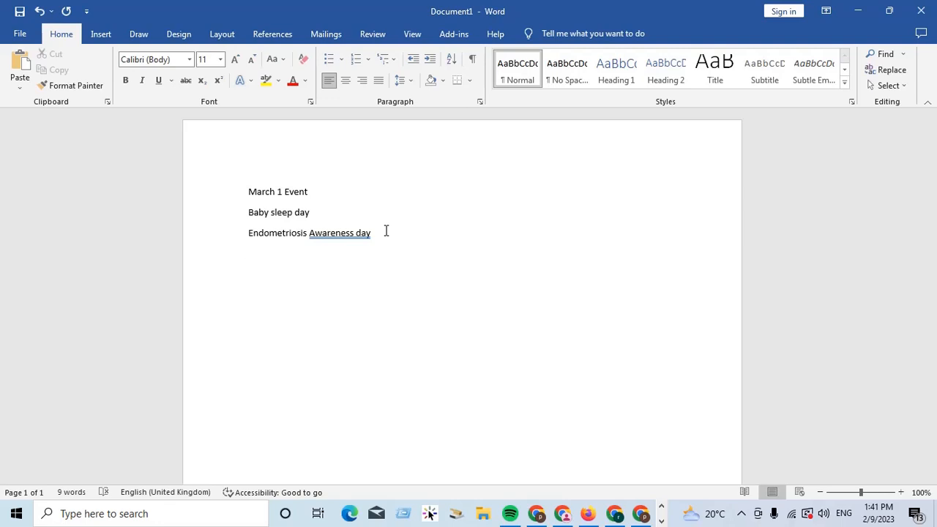
Step: Add "International women of color day" as the last March 1 entry
{"action": "type", "text": "Int"}
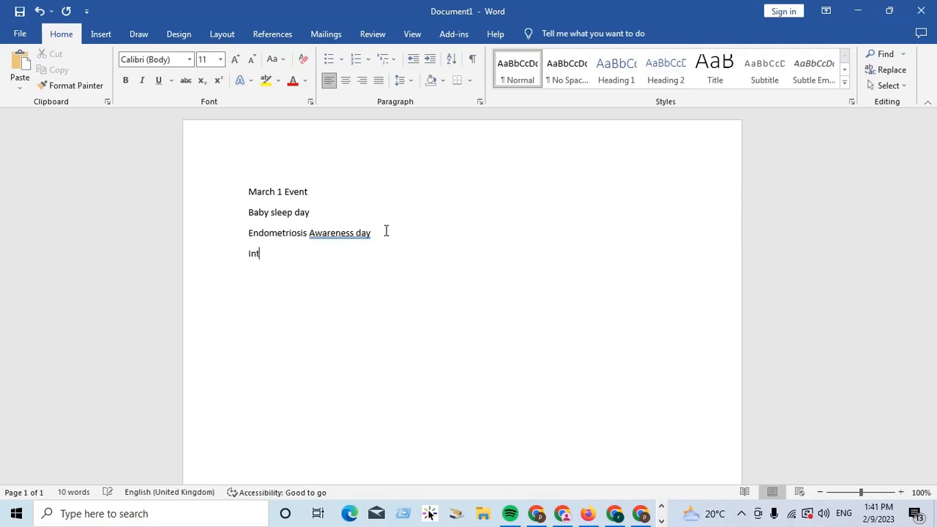
{"action": "type", "text": "ernational women o"}
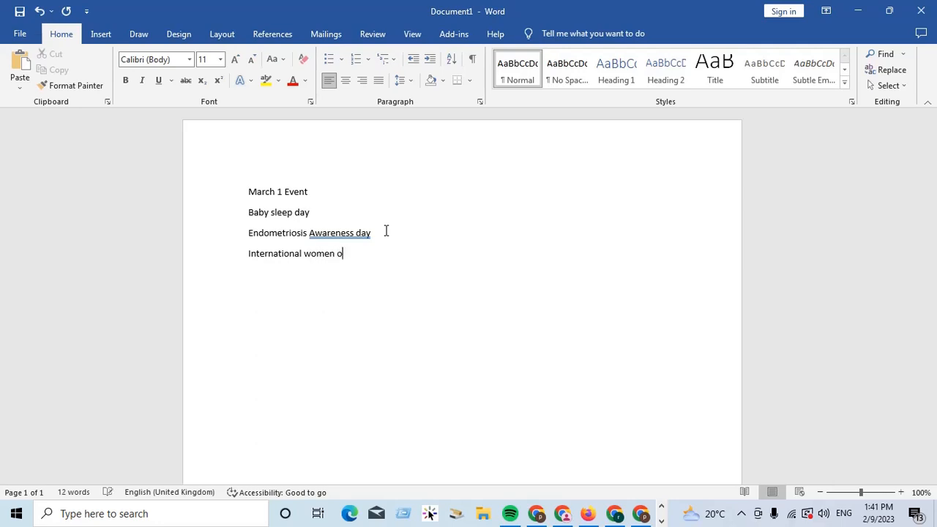
{"action": "type", "text": "f color day"}
{"action": "key", "text": "Return"}
Step: Add the heading "March 2 Event" and list "National weatherperson's day" on the line below it
{"action": "type", "text": "March 2 Ev"}
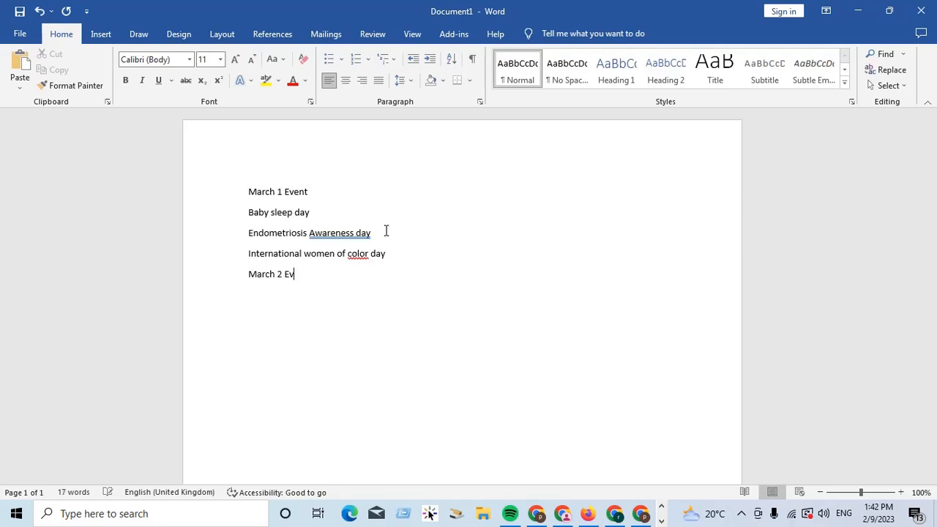
{"action": "type", "text": "ent"}
{"action": "key", "text": "Return"}
{"action": "type", "text": "Nato"}
{"action": "key", "text": "BackSpace"}
{"action": "type", "text": "ional weather"}
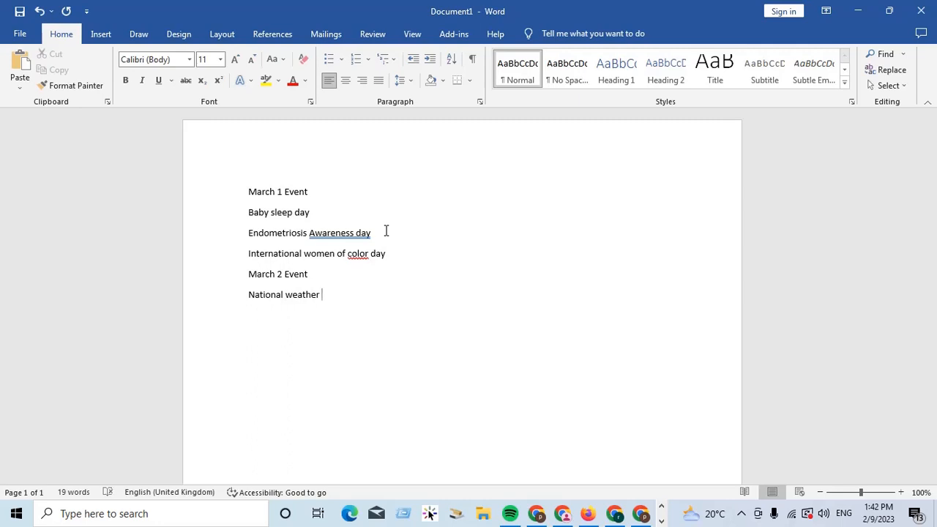
{"action": "key", "text": "BackSpace"}
{"action": "type", "text": "person"}
{"action": "type", "text": "'s day"}
Step: Add "American citizenship day" as the second March 2 entry
{"action": "type", "text": "mer"}
{"action": "type", "text": "ican"}
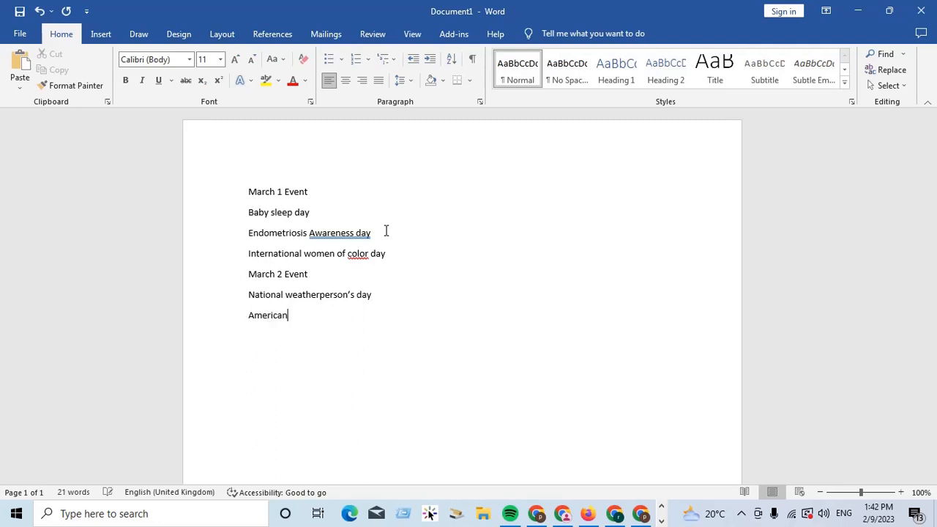
{"action": "type", "text": " citize"}
{"action": "type", "text": "n"}
{"action": "type", "text": "ship"}
{"action": "type", "text": " day"}
Step: Add "International Rescue Cat Day" as the third March 2 entry
{"action": "type", "text": "Inter"}
{"action": "type", "text": "national"}
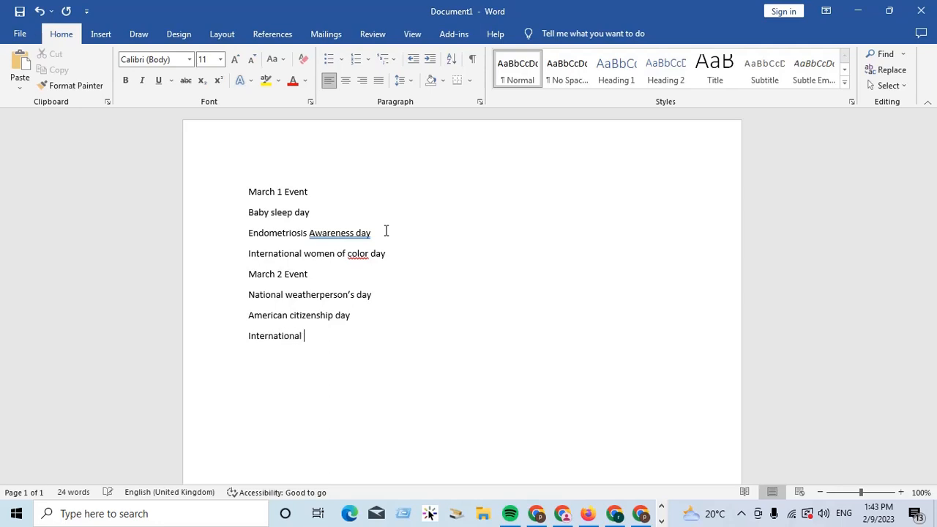
{"action": "type", "text": " Rescu"}
{"action": "type", "text": "e "}
{"action": "type", "text": "Cat"}
{"action": "type", "text": " Day"}
Step: Add "National Read Across America Day" as the fourth March 2 entry
{"action": "type", "text": "Nat"}
{"action": "type", "text": "ional "}
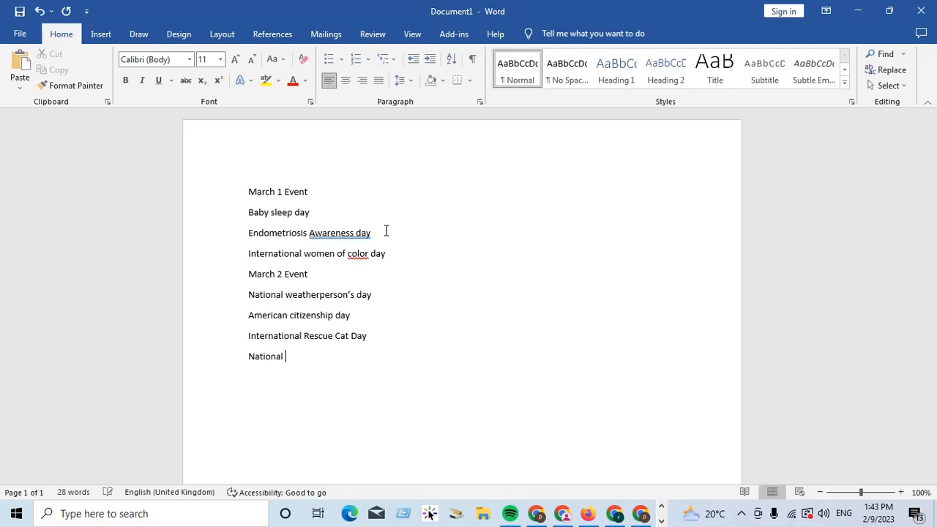
{"action": "type", "text": "Reac"}
{"action": "type", "text": " Across "}
{"action": "type", "text": "America "}
{"action": "type", "text": "Day"}
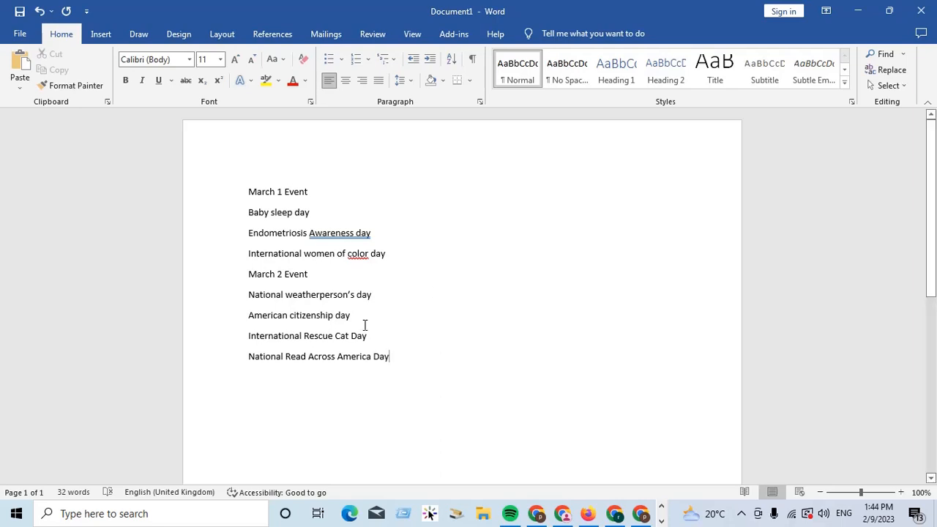
Step: Briefly highlight the "Baby sleep day" entry, then switch to the Chrome window showing Amazon
{"action": "left_click_drag", "start_coordinate": [249, 212], "coordinate": [313, 213]}
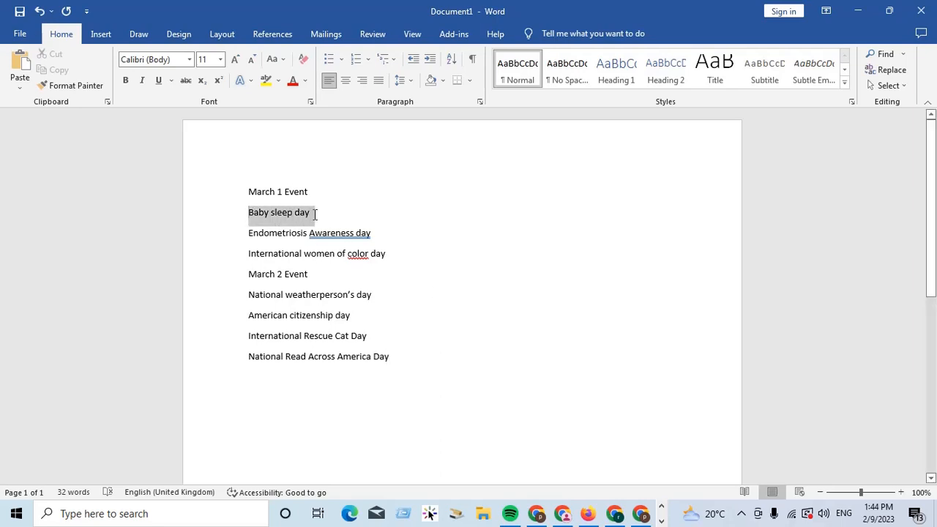
{"action": "left_click", "coordinate": [512, 272]}
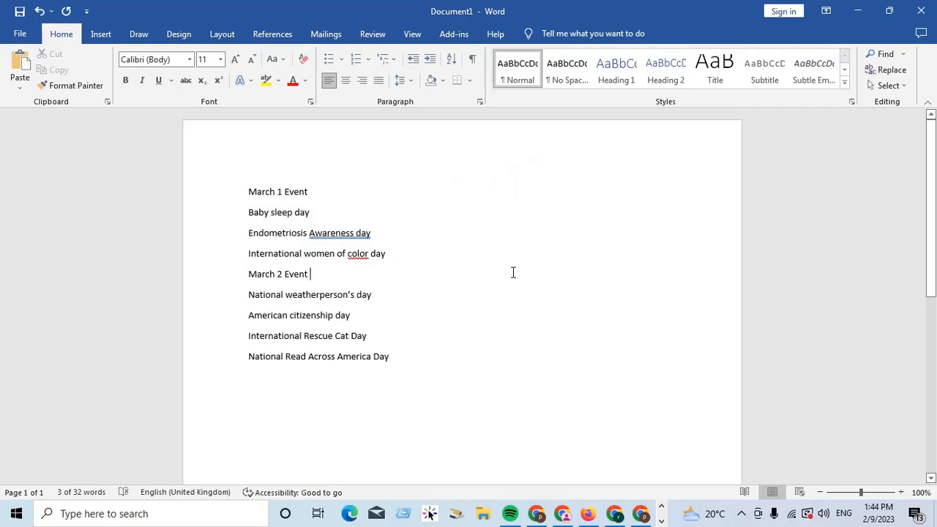
{"action": "left_click", "coordinate": [661, 521]}
{"action": "left_click", "coordinate": [661, 505]}
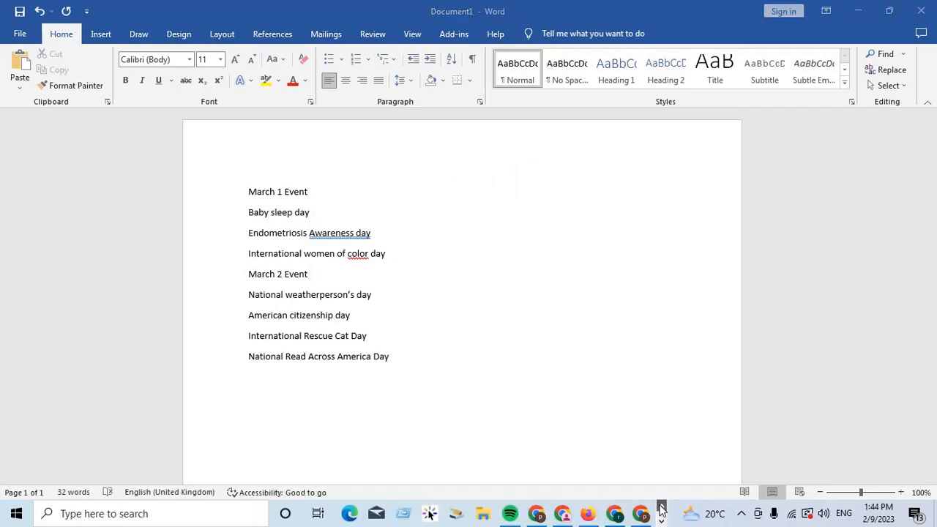
{"action": "left_click", "coordinate": [640, 513]}
Step: Search Amazon for "Baby log book"
{"action": "left_click", "coordinate": [331, 93]}
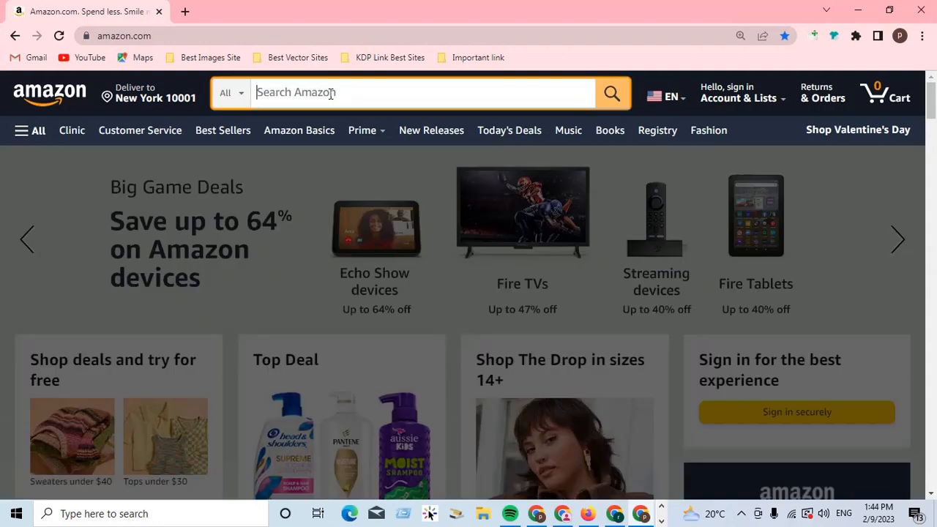
{"action": "type", "text": "Baby"}
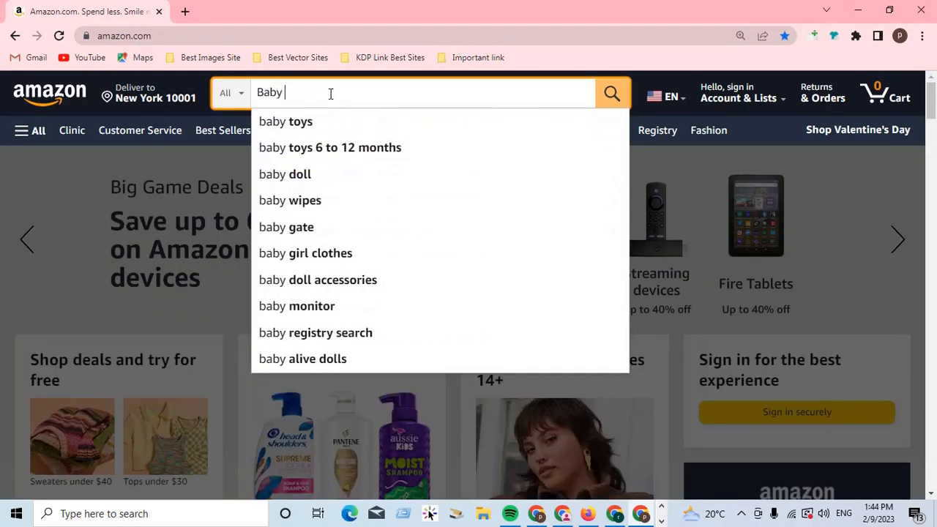
{"action": "type", "text": " log"}
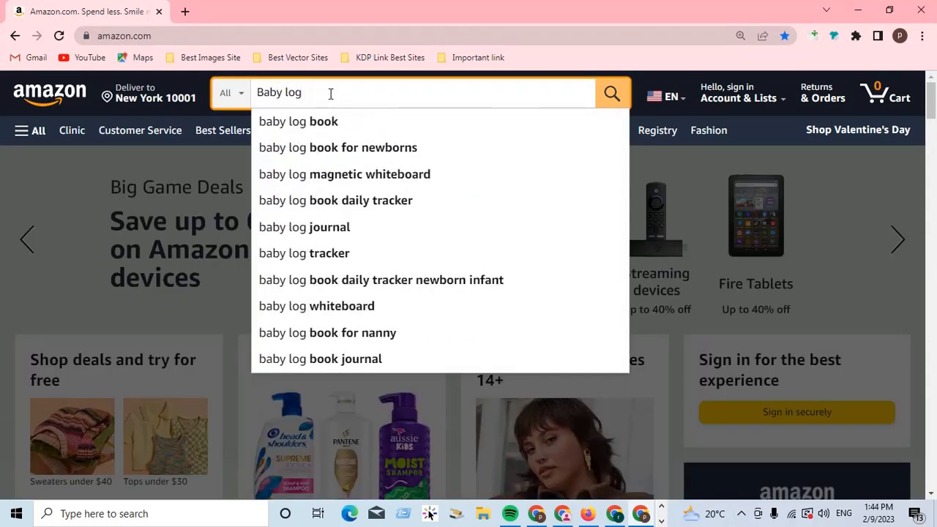
{"action": "type", "text": " bbo"}
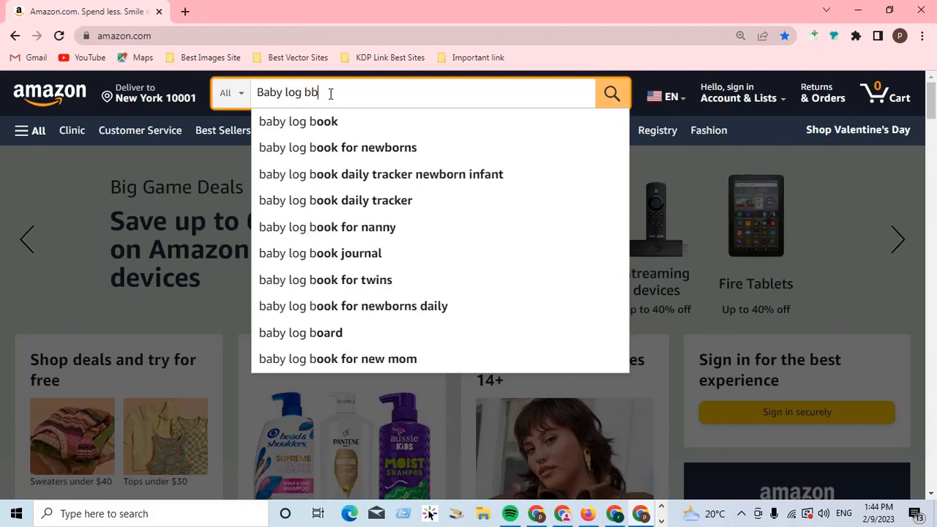
{"action": "key", "text": "BackSpace"}
{"action": "key", "text": "BackSpace"}
{"action": "type", "text": "ook"}
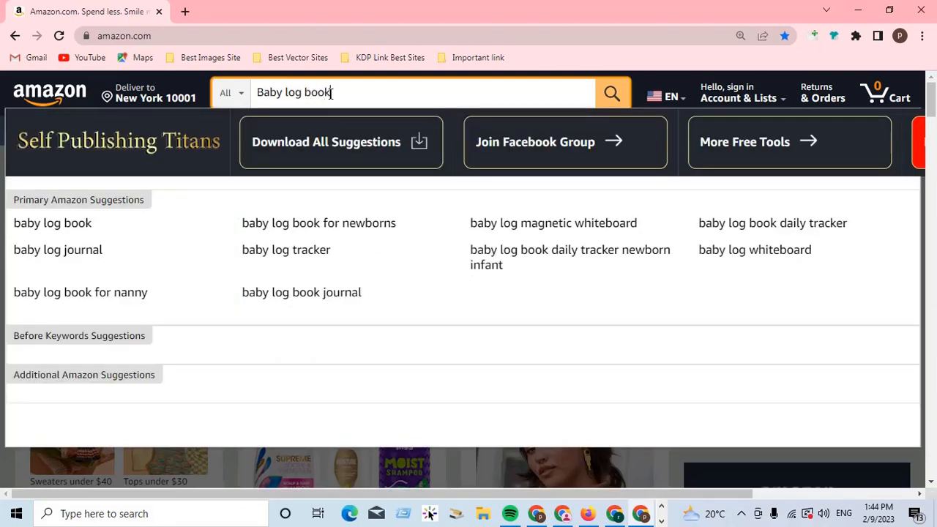
{"action": "key", "text": "Return"}
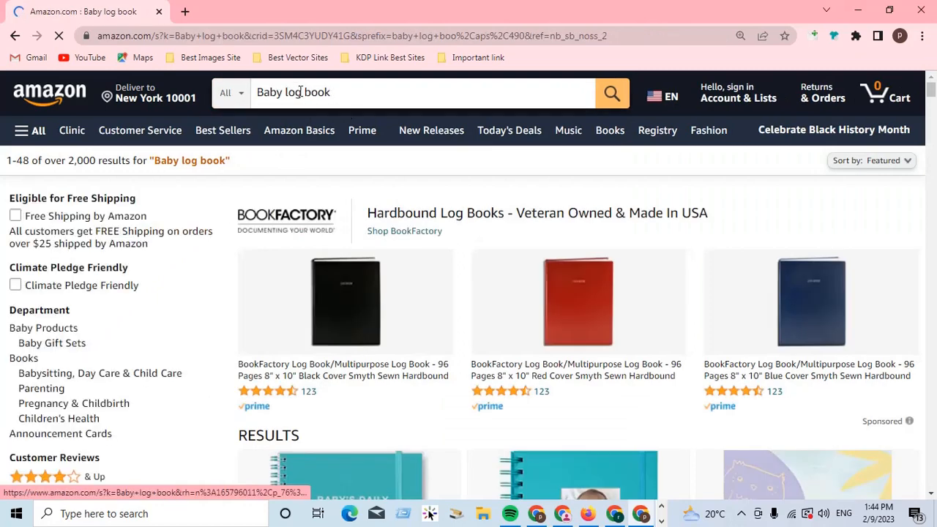
Step: Change the Amazon search to "Baby coloring book" and look through the resulting books
{"action": "left_click_drag", "start_coordinate": [286, 92], "coordinate": [372, 90]}
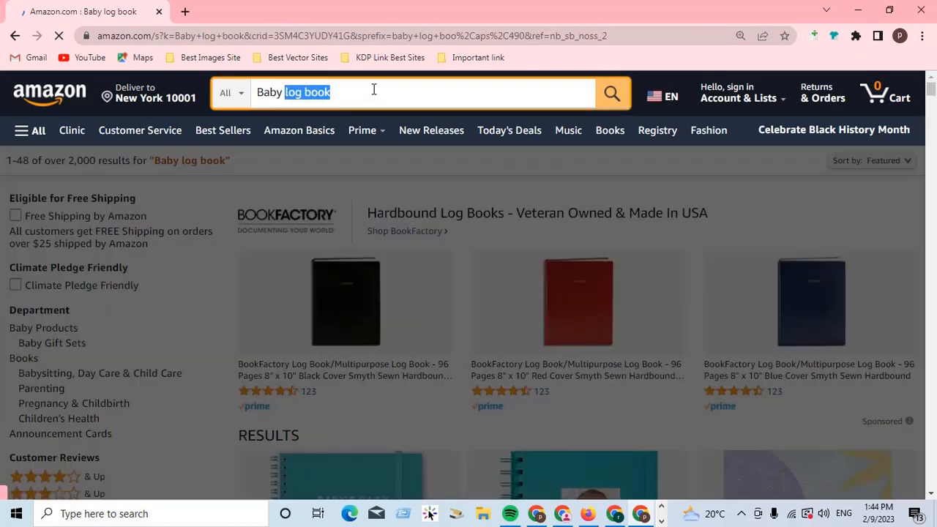
{"action": "type", "text": "coloring book"}
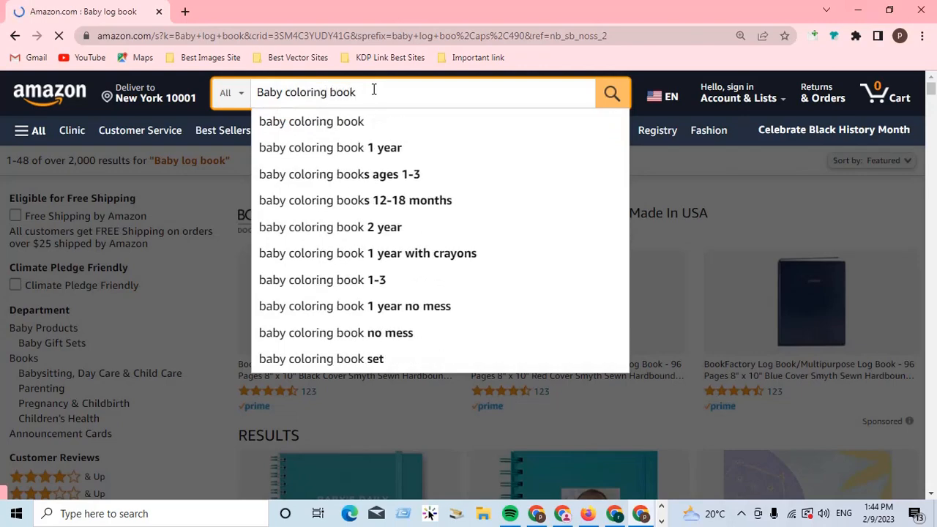
{"action": "key", "text": "Return"}
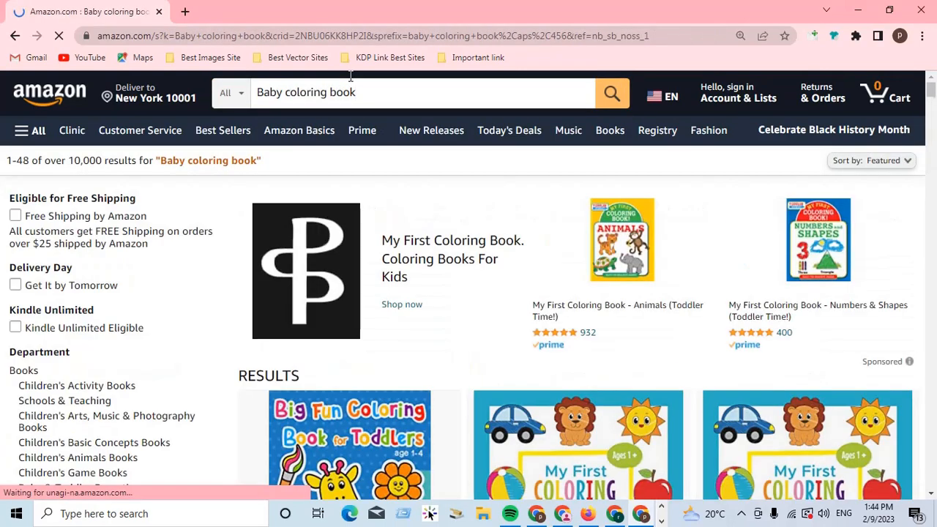
{"action": "scroll", "coordinate": [512, 278], "scroll_direction": "down", "scroll_amount": 3}
{"action": "scroll", "coordinate": [518, 293], "scroll_direction": "down", "scroll_amount": 5}
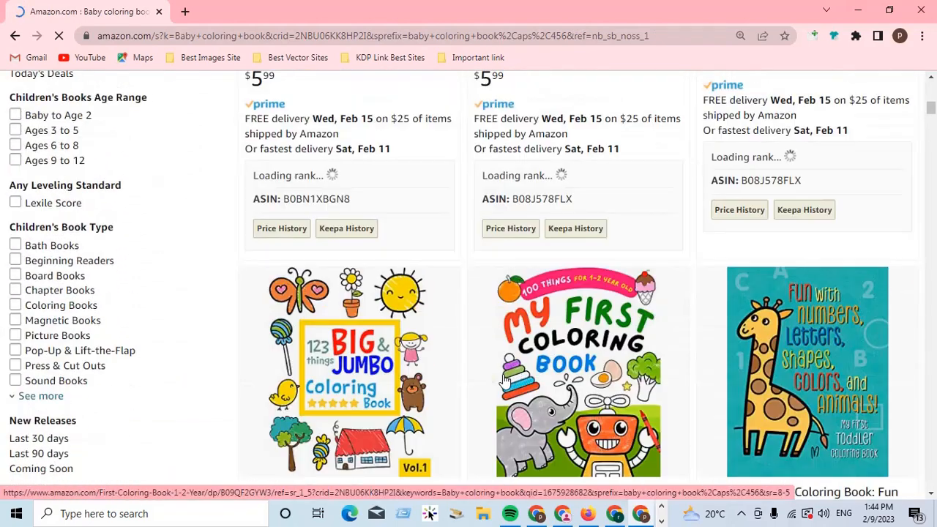
{"action": "scroll", "coordinate": [504, 377], "scroll_direction": "down", "scroll_amount": 2}
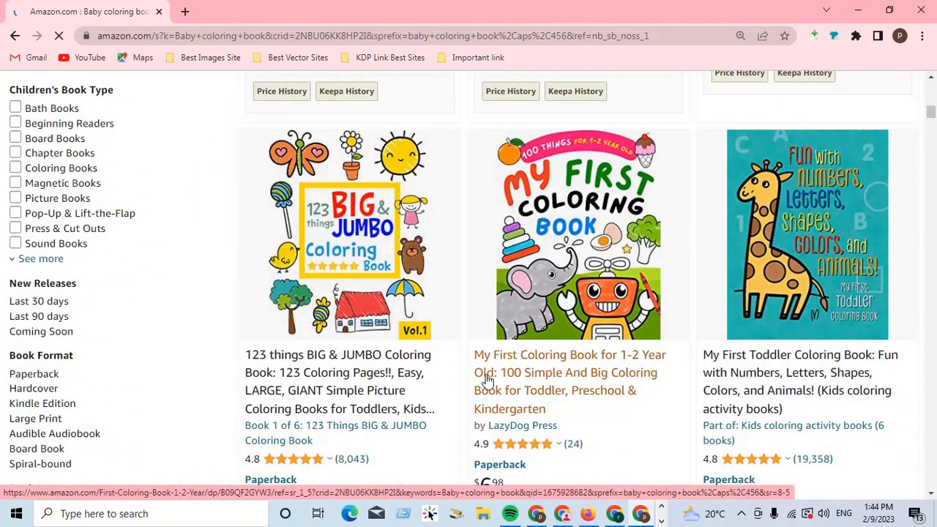
Step: Switch back to the Word document with the March event list
{"action": "left_click", "coordinate": [660, 521]}
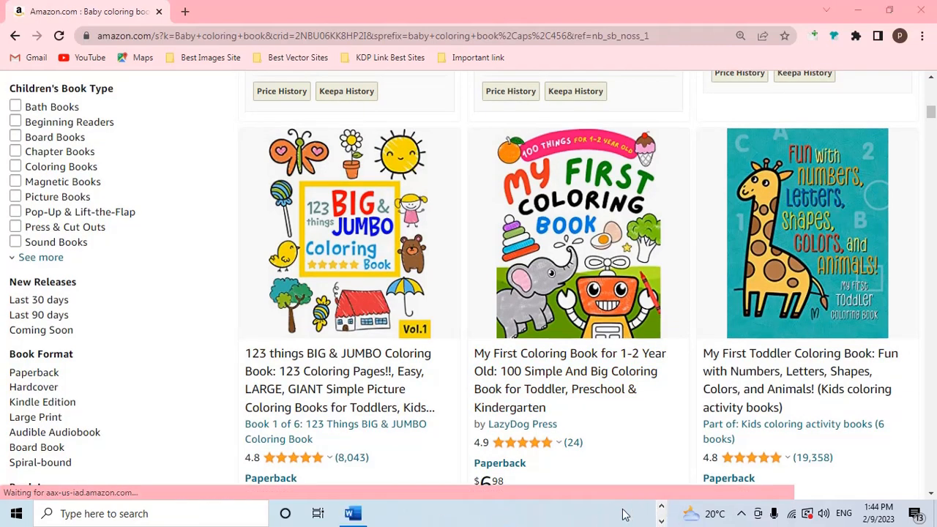
{"action": "left_click", "coordinate": [358, 512]}
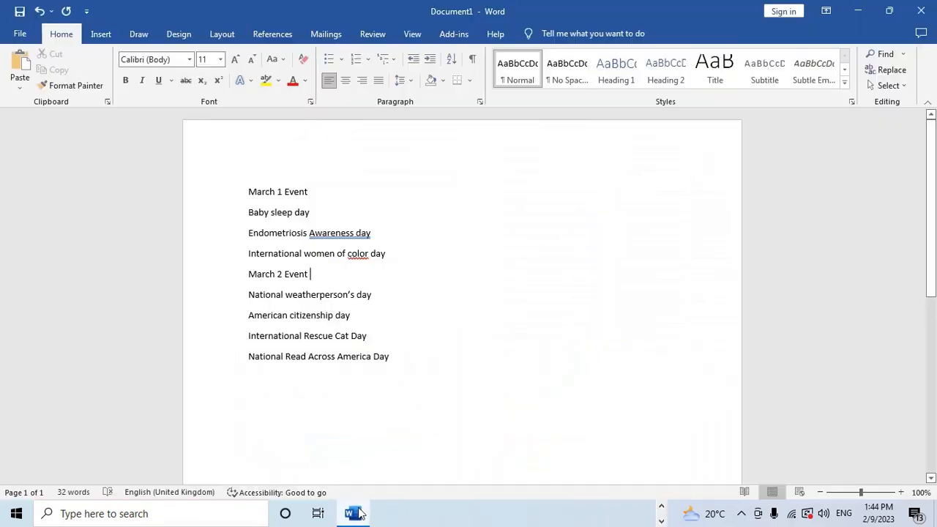
Step: Highlight "Rescue Cat" in the March 2 event list, then switch to the Chrome window showing Amazon
{"action": "left_click_drag", "start_coordinate": [303, 337], "coordinate": [350, 338]}
{"action": "left_click", "coordinate": [319, 336]}
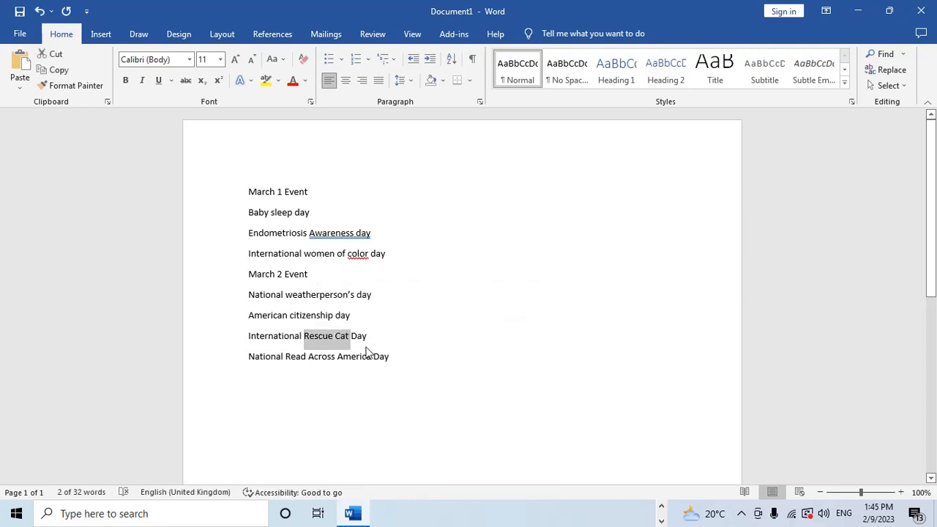
{"action": "left_click", "coordinate": [660, 506]}
{"action": "left_click", "coordinate": [645, 511]}
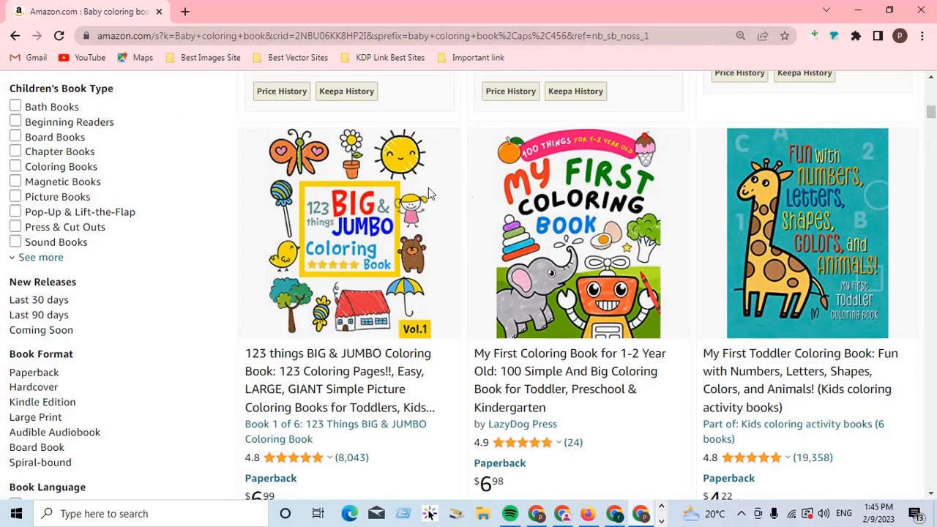
Step: Change the Amazon search to "Rescue Cat coloring book"
{"action": "scroll", "coordinate": [428, 188], "scroll_direction": "up", "scroll_amount": 20}
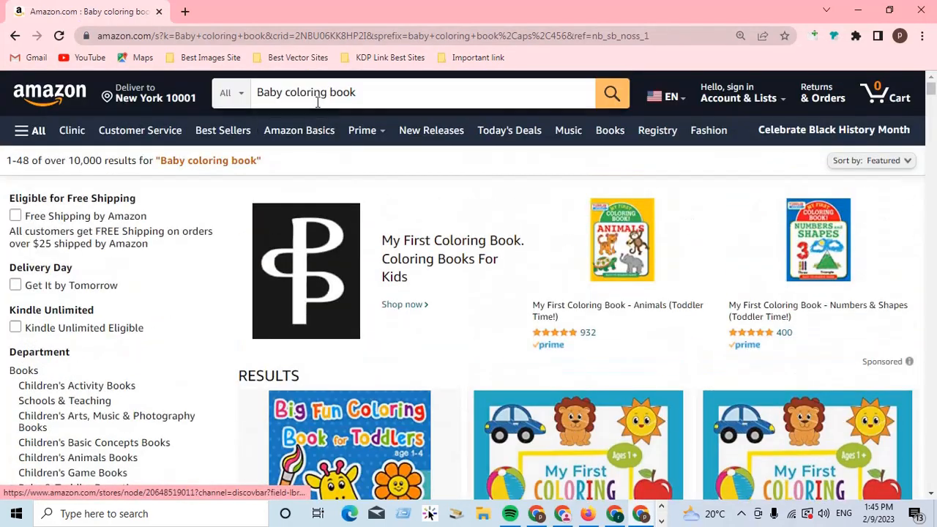
{"action": "double_click", "coordinate": [253, 88]}
{"action": "type", "text": "Rescue Cat"}
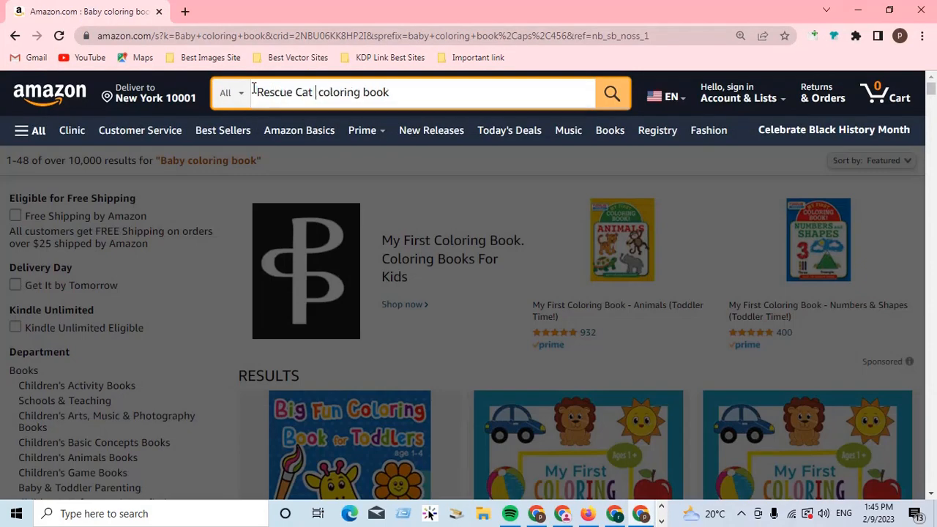
{"action": "key", "text": "Return"}
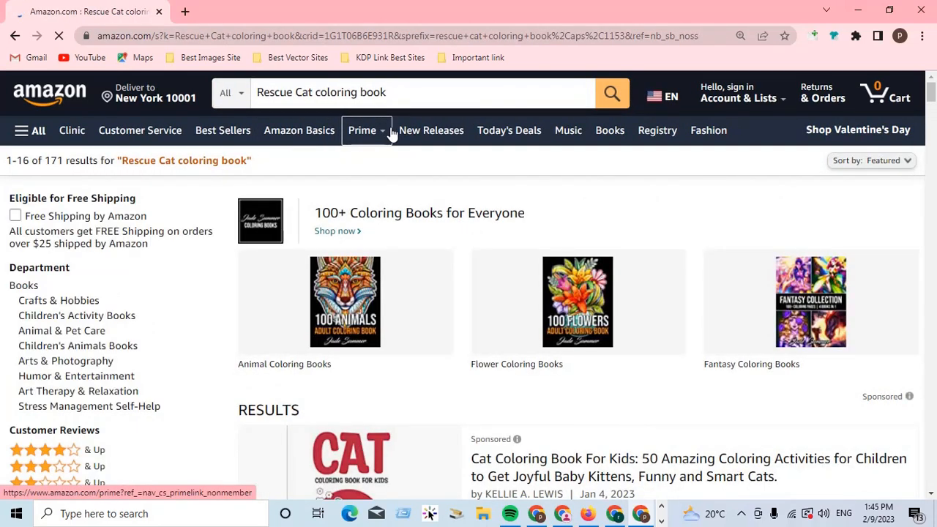
Step: Look through the rescue cat coloring book results, examining their prices, reviews and best-seller ranks
{"action": "scroll", "coordinate": [564, 297], "scroll_direction": "down", "scroll_amount": 5}
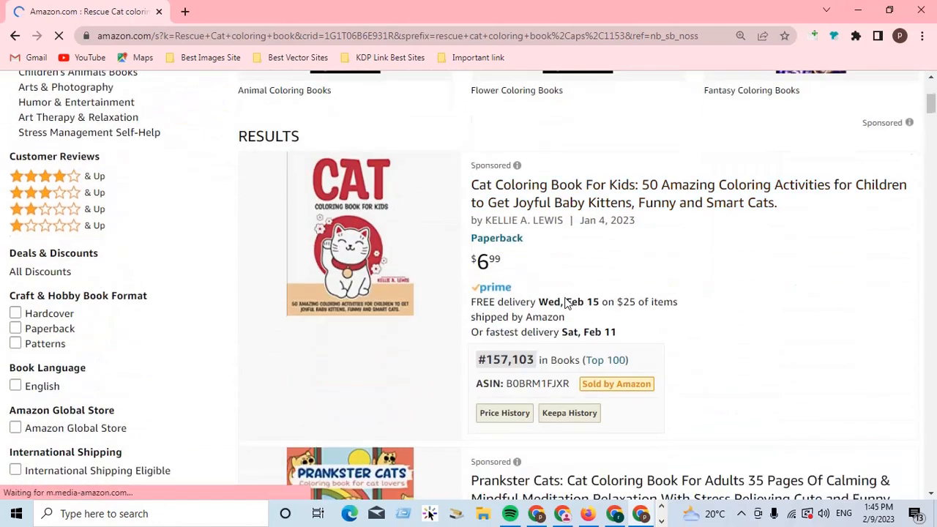
{"action": "scroll", "coordinate": [532, 345], "scroll_direction": "down", "scroll_amount": 2}
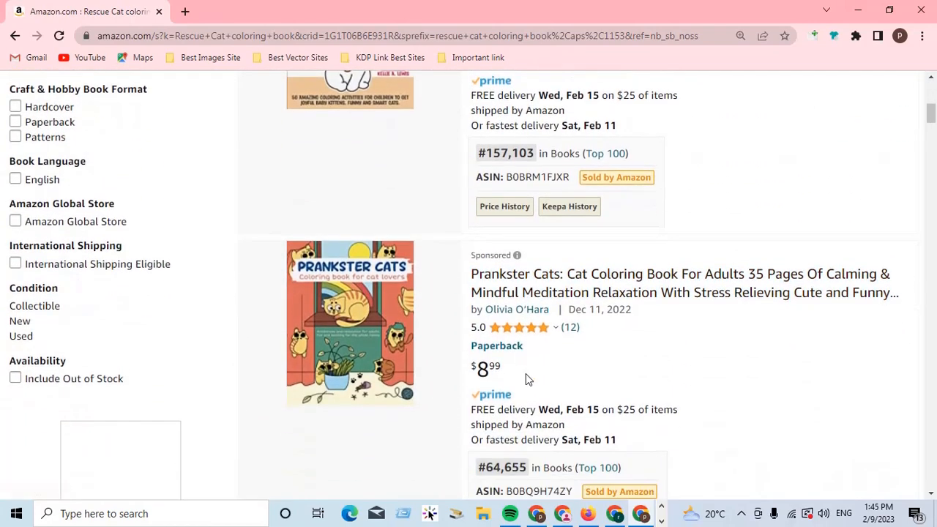
{"action": "scroll", "coordinate": [526, 373], "scroll_direction": "down", "scroll_amount": 4}
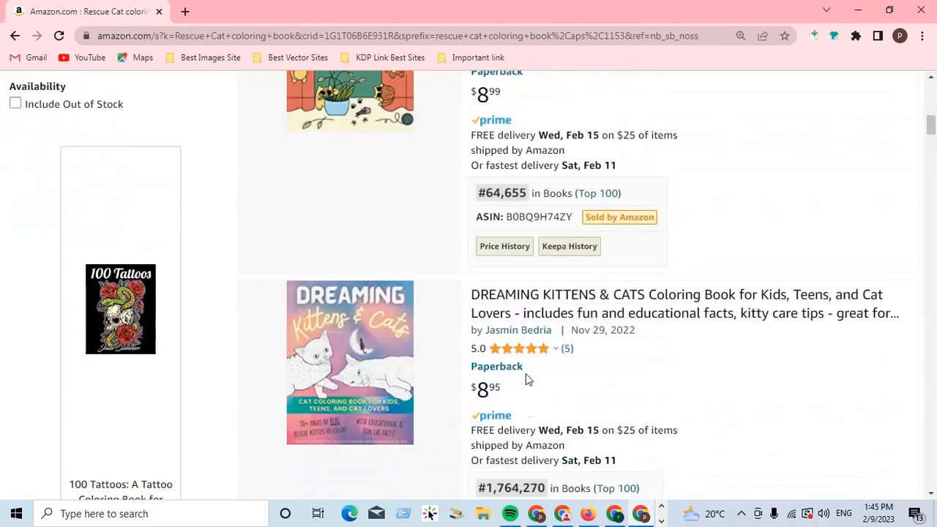
{"action": "scroll", "coordinate": [525, 373], "scroll_direction": "down", "scroll_amount": 4}
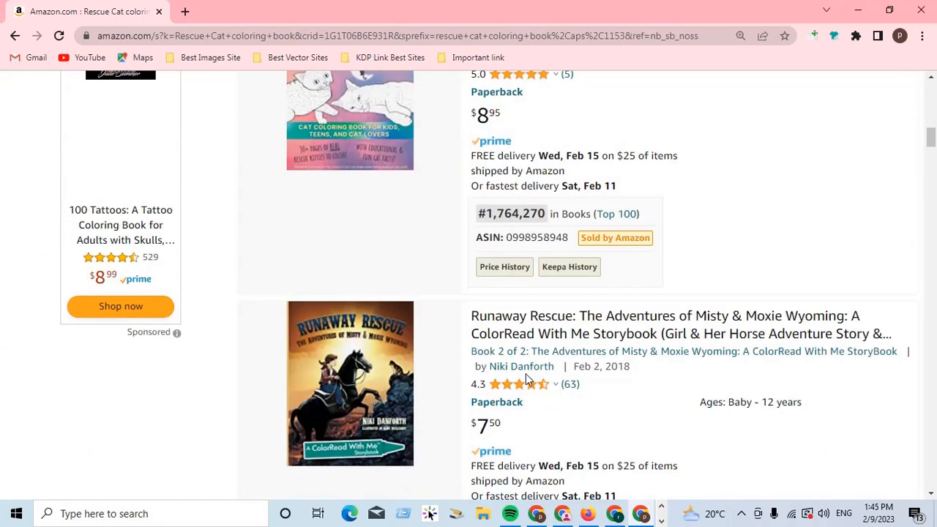
{"action": "scroll", "coordinate": [548, 403], "scroll_direction": "down", "scroll_amount": 1}
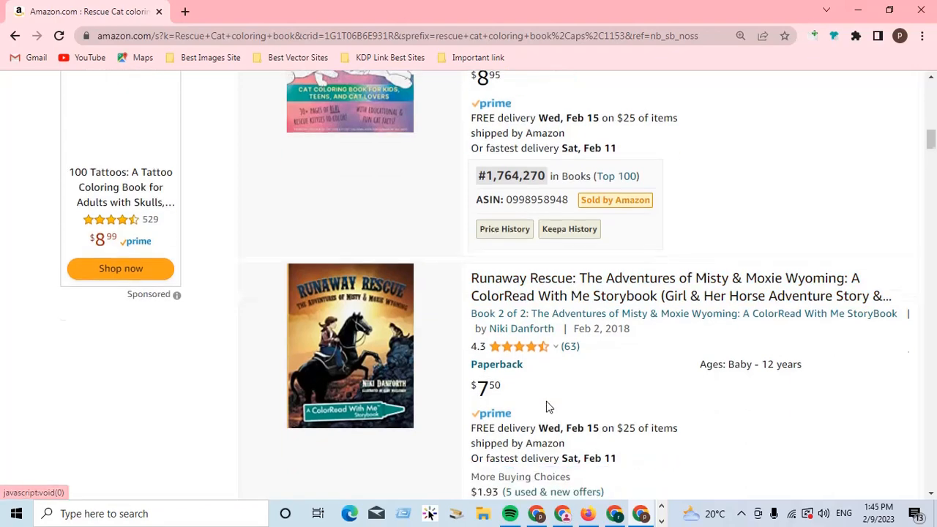
{"action": "scroll", "coordinate": [548, 407], "scroll_direction": "down", "scroll_amount": 6}
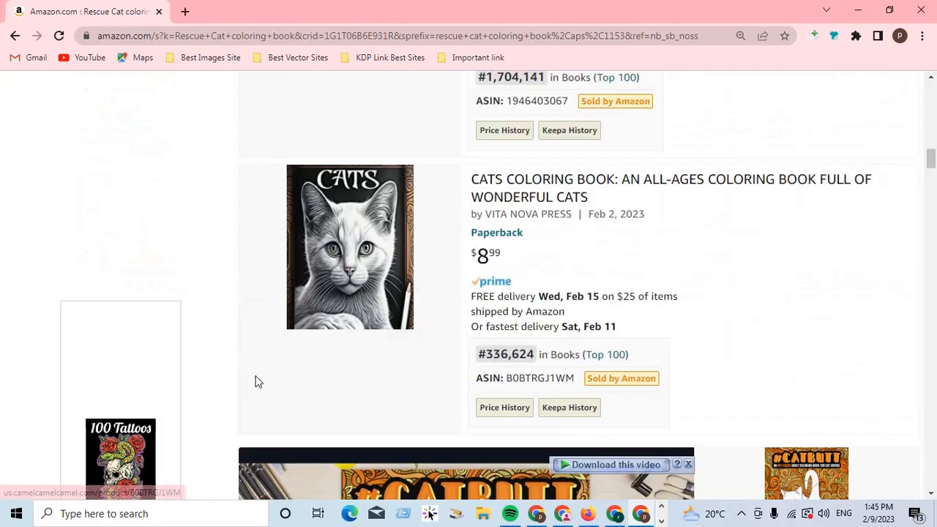
{"action": "scroll", "coordinate": [358, 382], "scroll_direction": "down", "scroll_amount": 4}
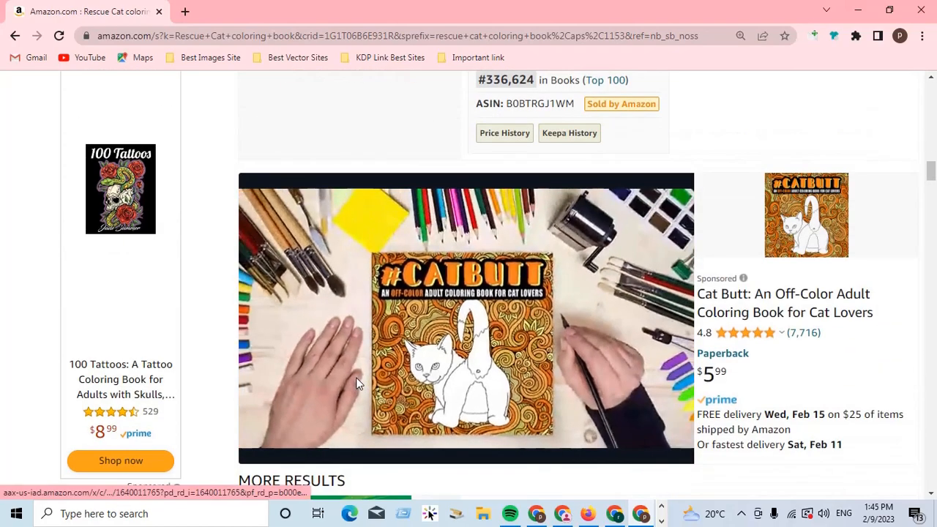
Step: Change the Amazon search to "Rescue Cat log book" and look through the resulting books
{"action": "scroll", "coordinate": [357, 383], "scroll_direction": "up", "scroll_amount": 20}
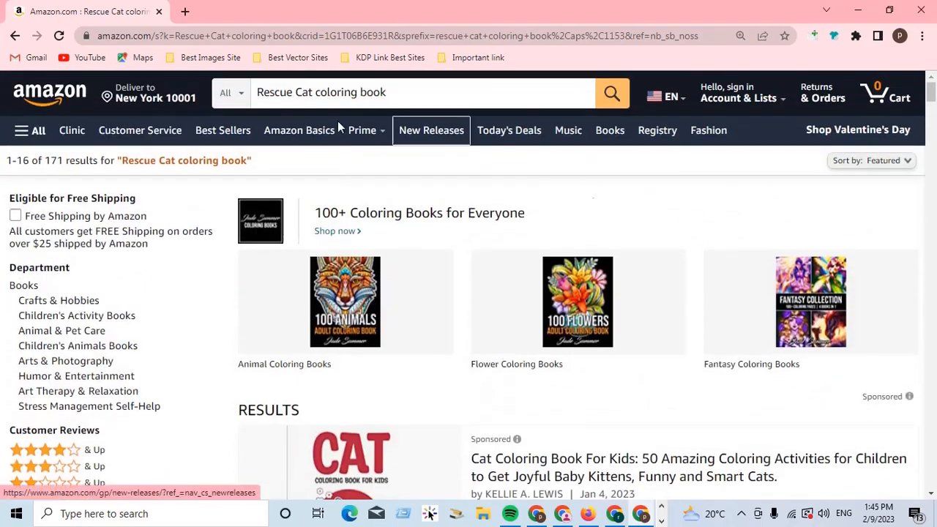
{"action": "left_click_drag", "start_coordinate": [315, 92], "coordinate": [435, 93]}
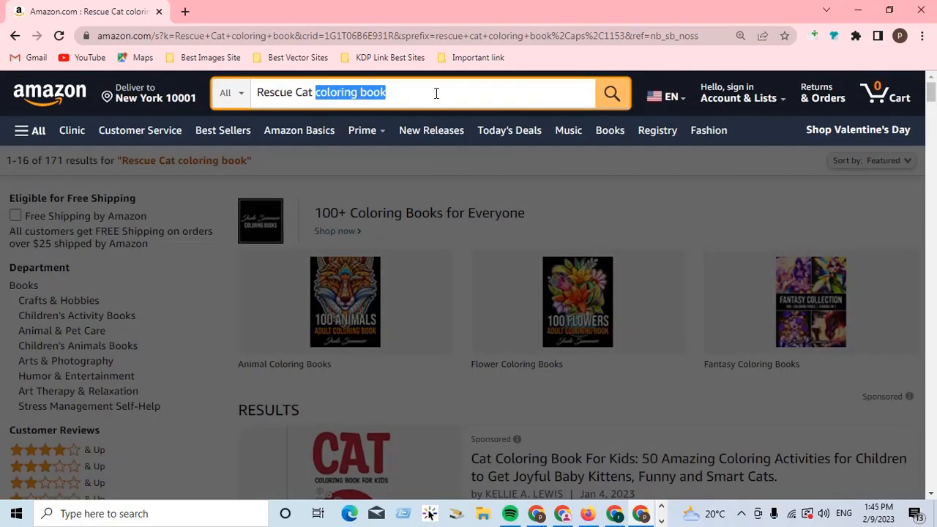
{"action": "type", "text": "log book"}
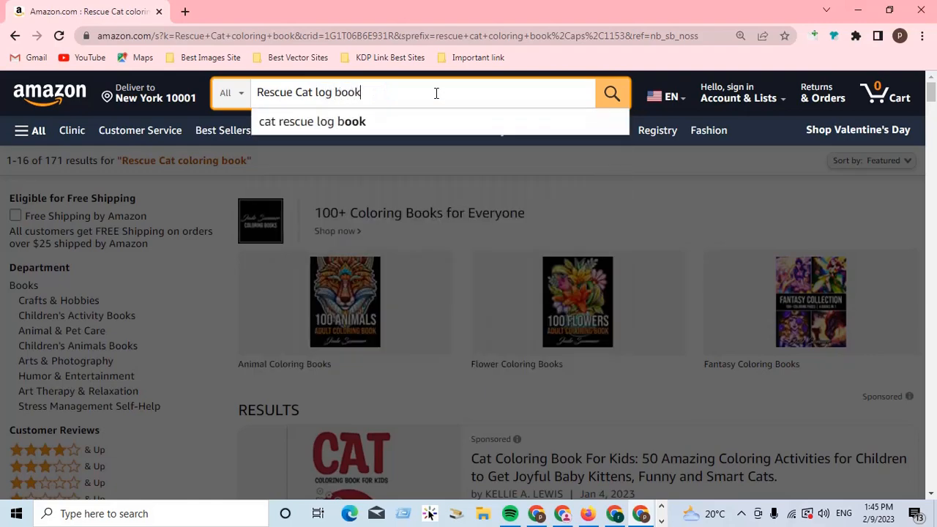
{"action": "key", "text": "Return"}
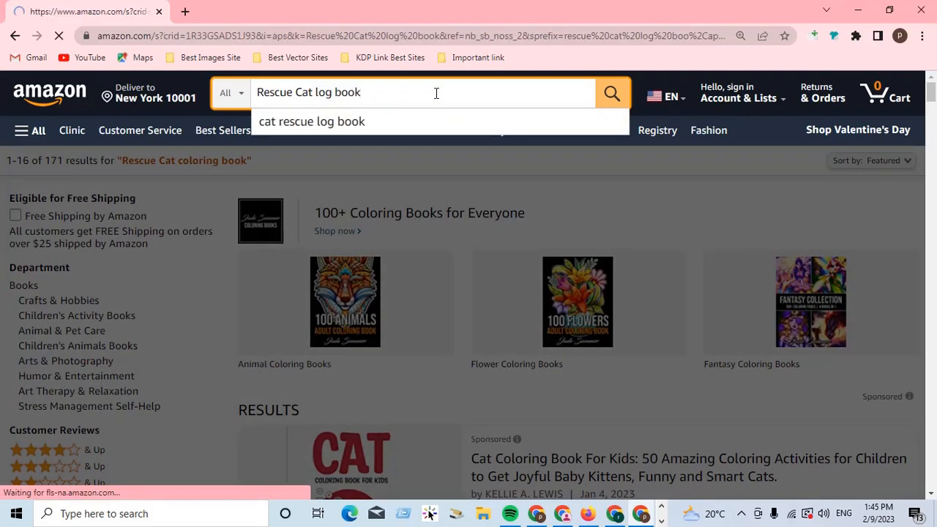
{"action": "scroll", "coordinate": [409, 252], "scroll_direction": "down", "scroll_amount": 3}
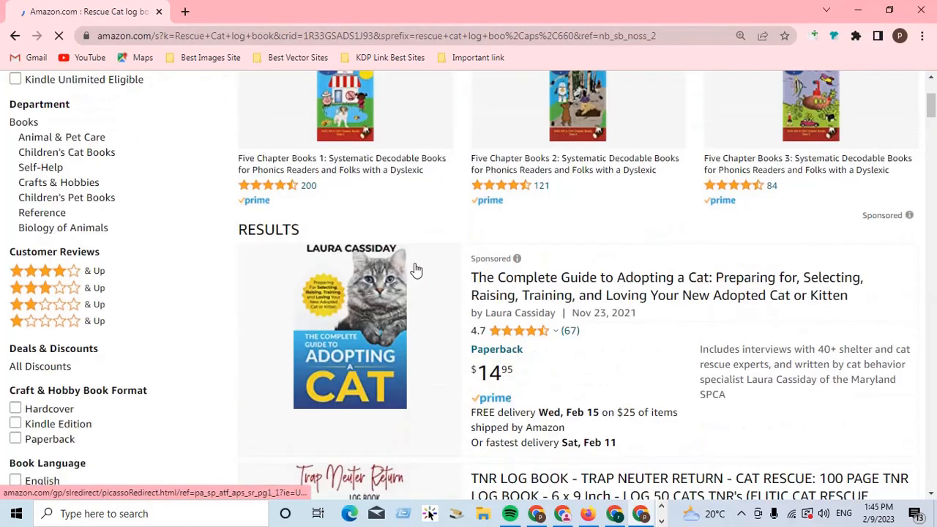
{"action": "scroll", "coordinate": [414, 267], "scroll_direction": "down", "scroll_amount": 3}
{"action": "scroll", "coordinate": [425, 285], "scroll_direction": "down", "scroll_amount": 3}
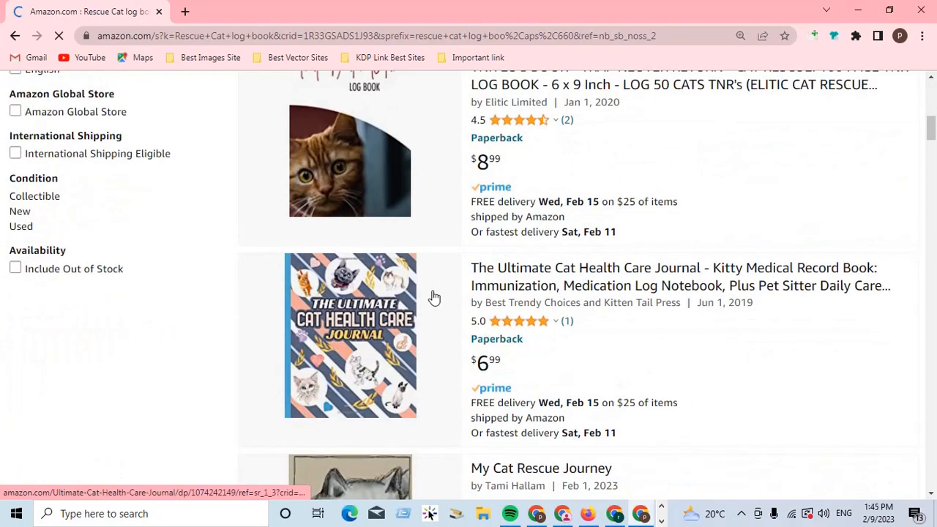
Step: Change the Amazon search to "Rescue Cat journal"
{"action": "scroll", "coordinate": [433, 299], "scroll_direction": "up", "scroll_amount": 7}
{"action": "scroll", "coordinate": [380, 170], "scroll_direction": "up", "scroll_amount": 3}
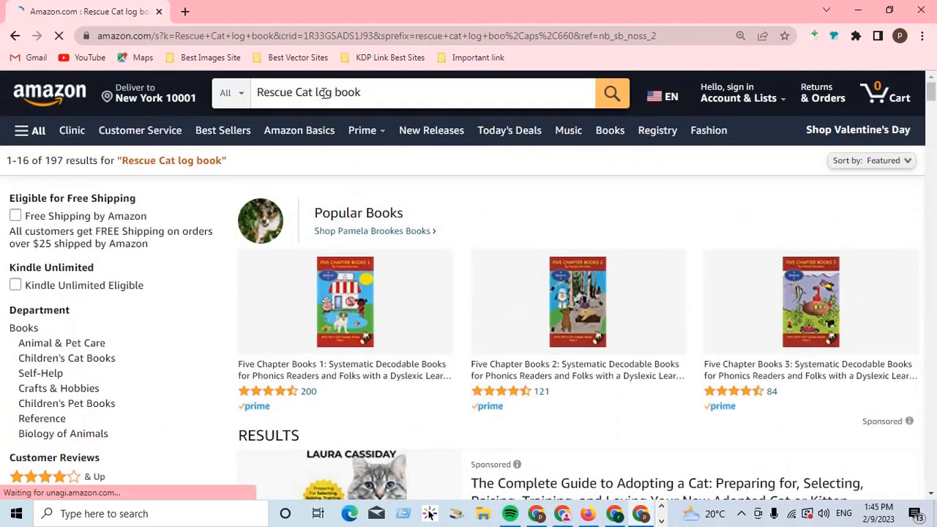
{"action": "left_click_drag", "start_coordinate": [315, 93], "coordinate": [400, 97]}
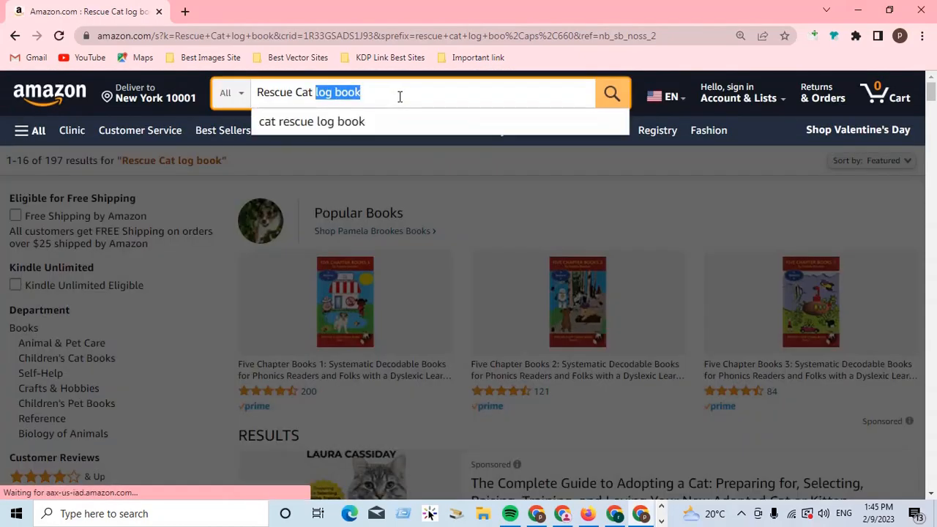
{"action": "type", "text": "journal"}
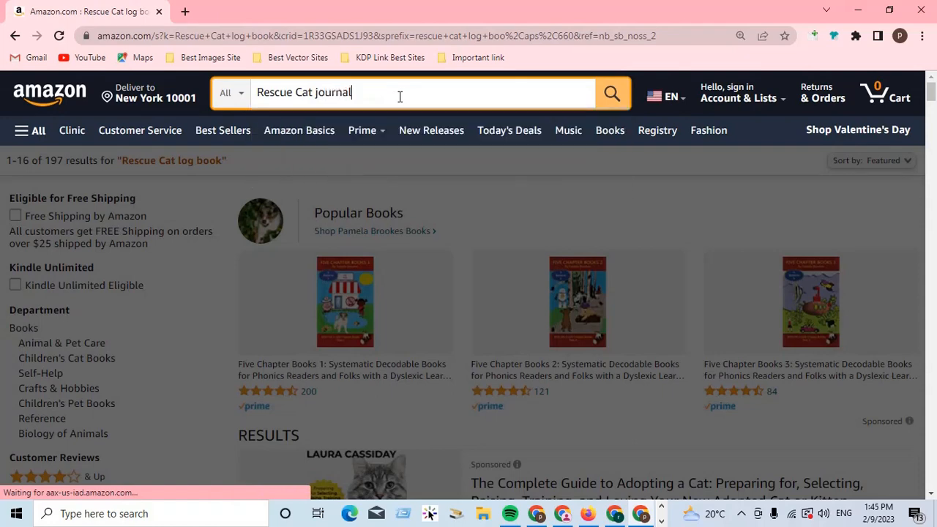
{"action": "key", "text": "Return"}
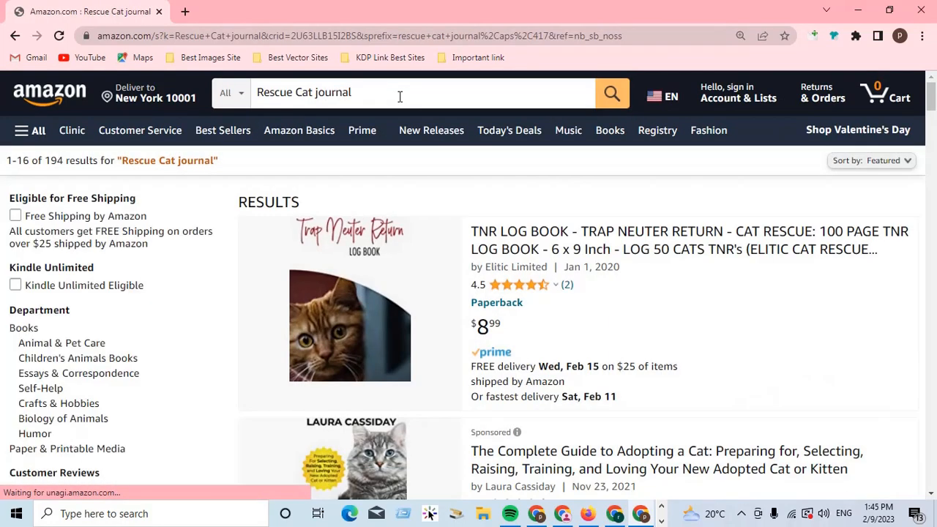